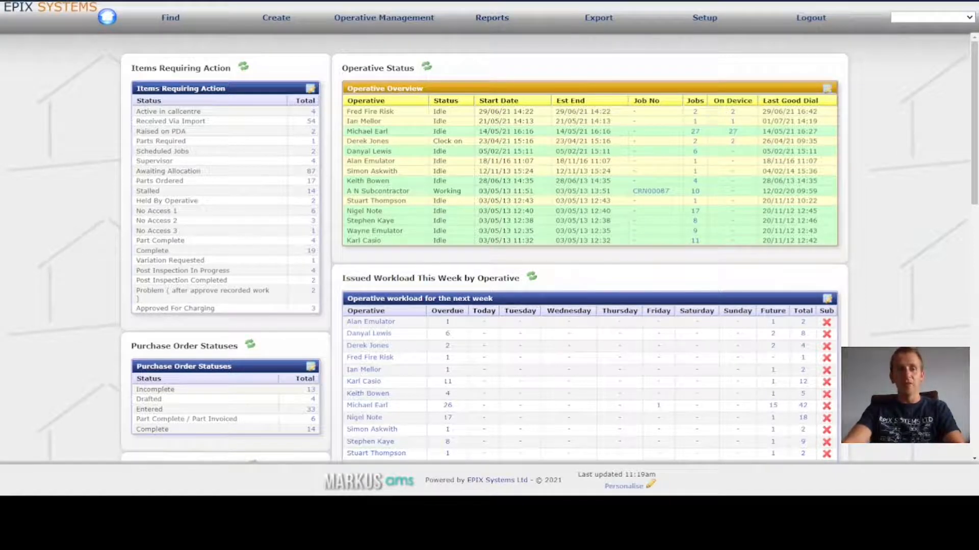
- Open the Issue Bulk screen for issuing several jobs at once
{"action": "left_click", "coordinate": [282, 20]}
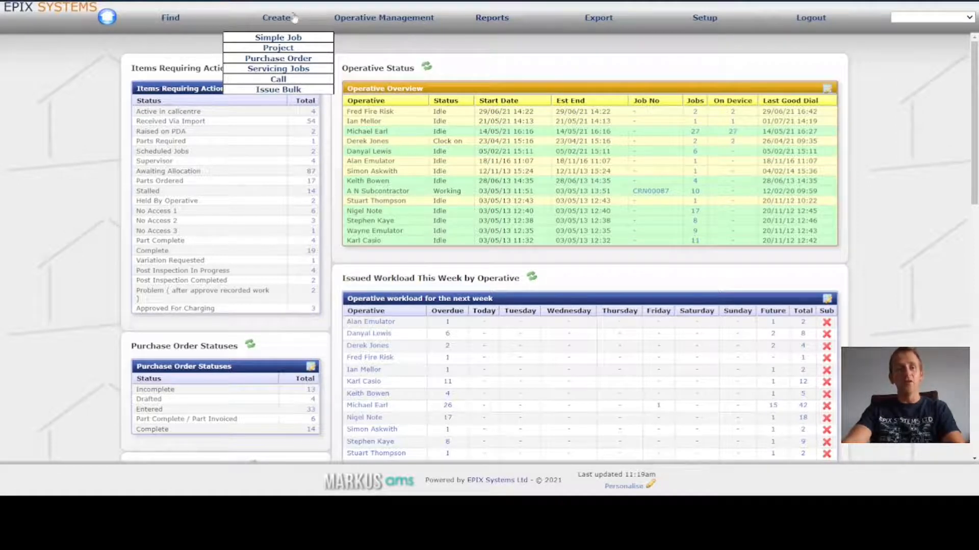
{"action": "left_click", "coordinate": [298, 90]}
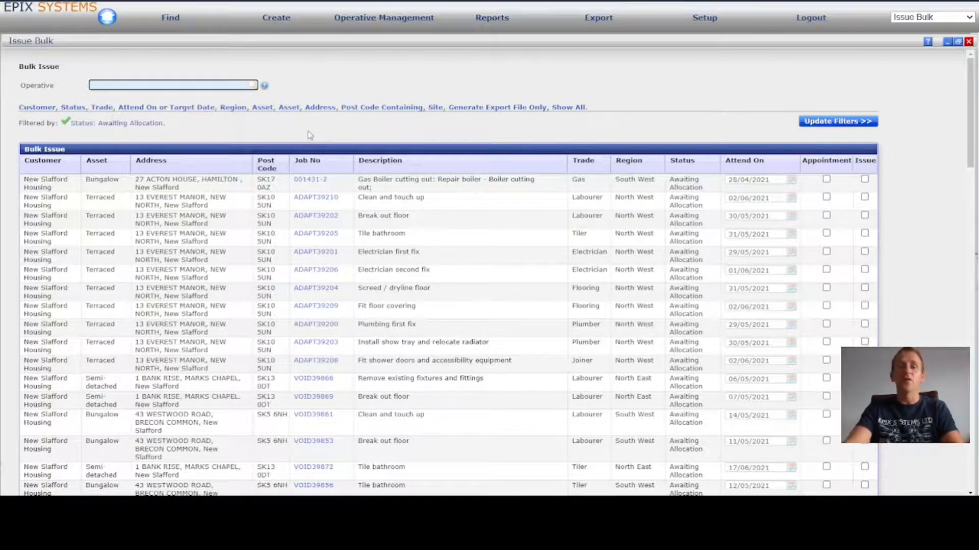
- Filter the bulk issue job list by the status Awaiting Scheduling
{"action": "left_click", "coordinate": [81, 108]}
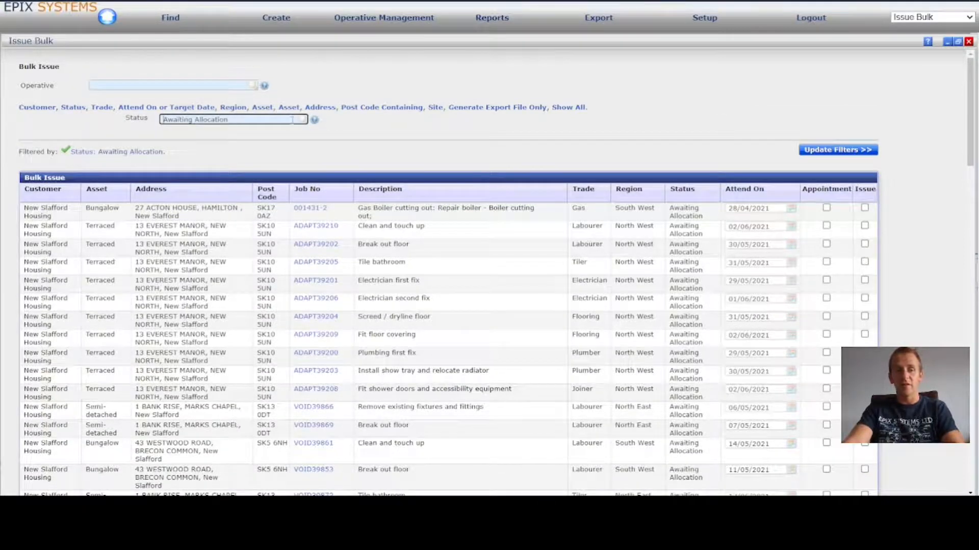
{"action": "left_click_drag", "start_coordinate": [247, 119], "coordinate": [130, 121]}
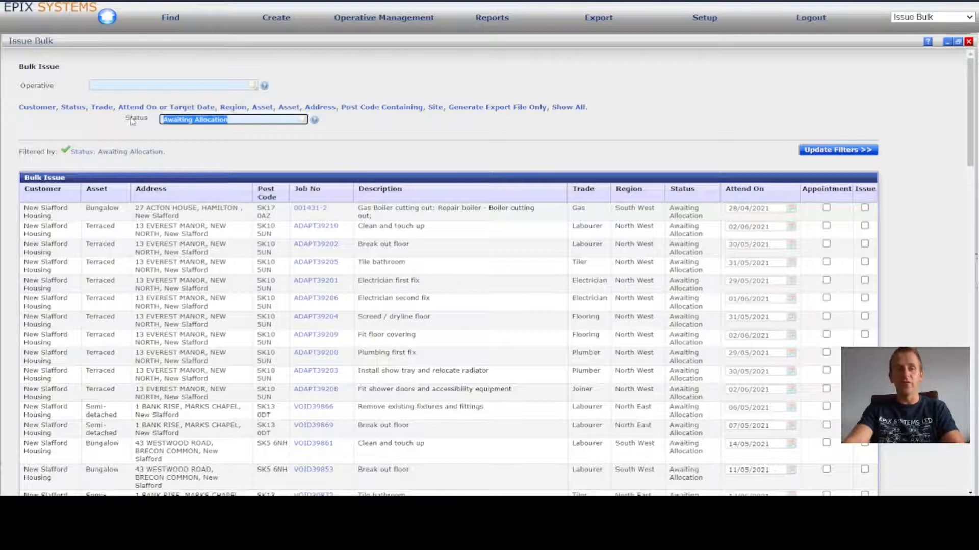
{"action": "type", "text": "PPM"}
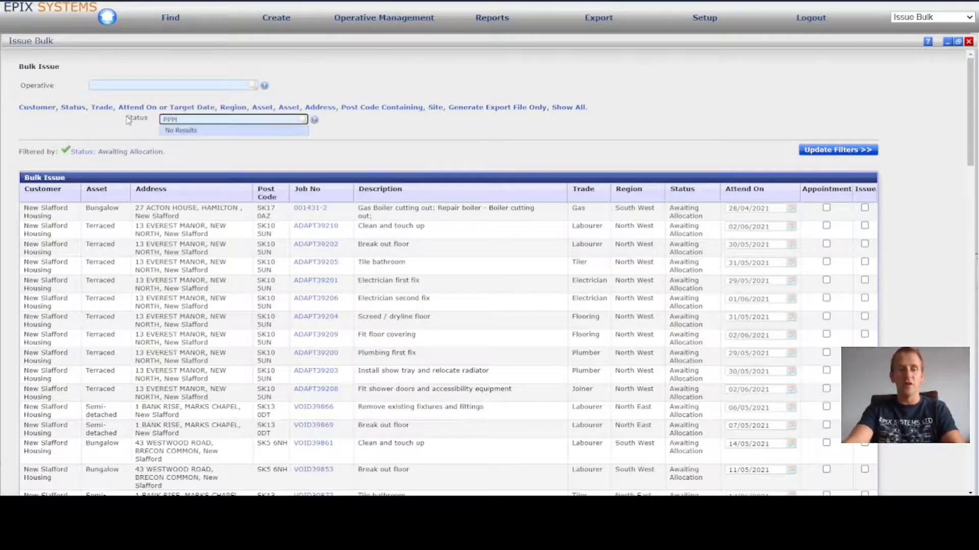
{"action": "key", "text": "BackSpace"}
{"action": "key", "text": "BackSpace"}
{"action": "key", "text": "BackSpace"}
{"action": "type", "text": "awhed"}
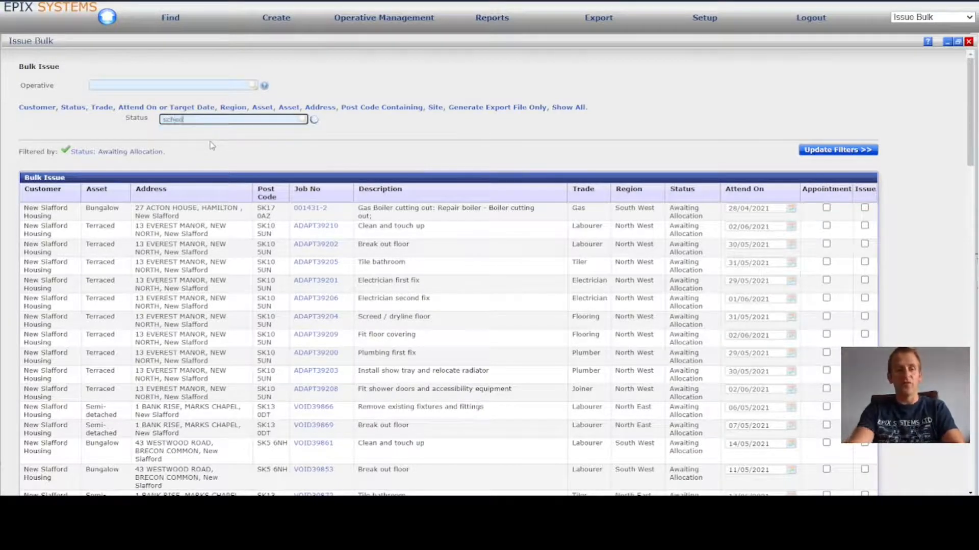
{"action": "left_click", "coordinate": [206, 149]}
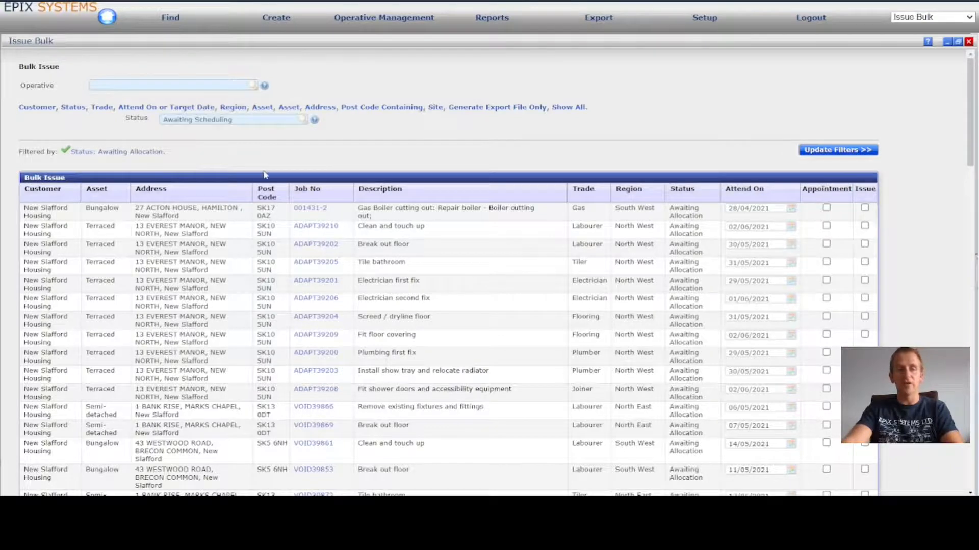
{"action": "left_click", "coordinate": [836, 149]}
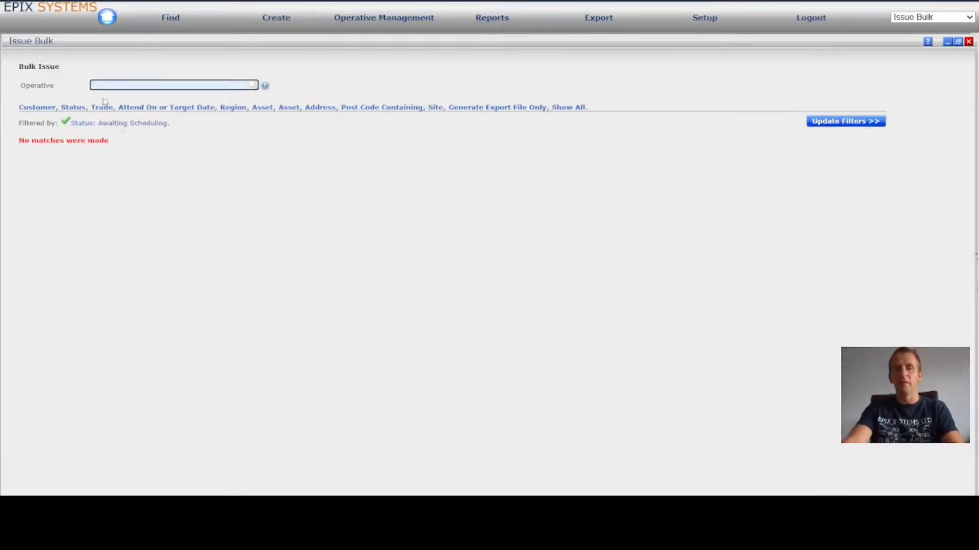
- Set the status filter of the bulk issue list to Awaiting Allocation and refresh the list
{"action": "left_click", "coordinate": [73, 109]}
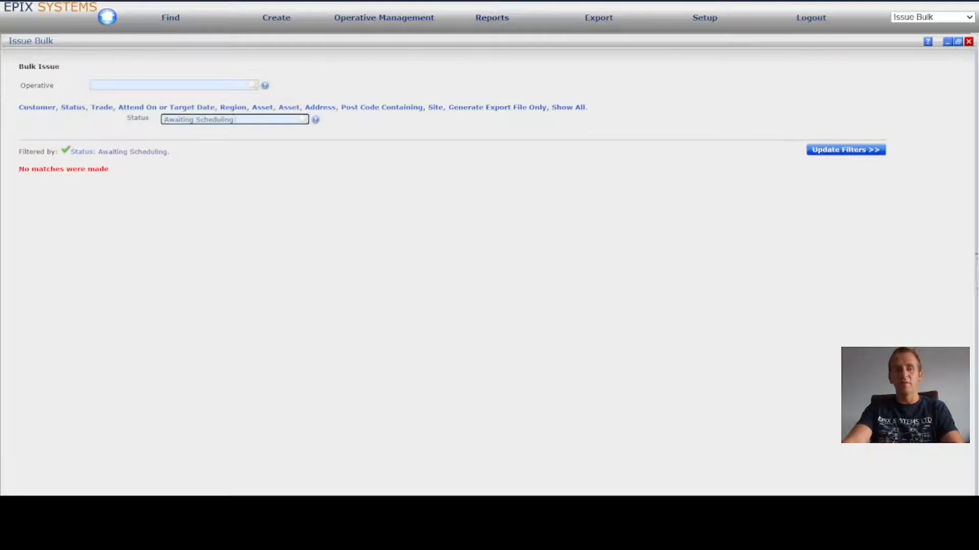
{"action": "double_click", "coordinate": [254, 119]}
{"action": "type", "text": "aiting a"}
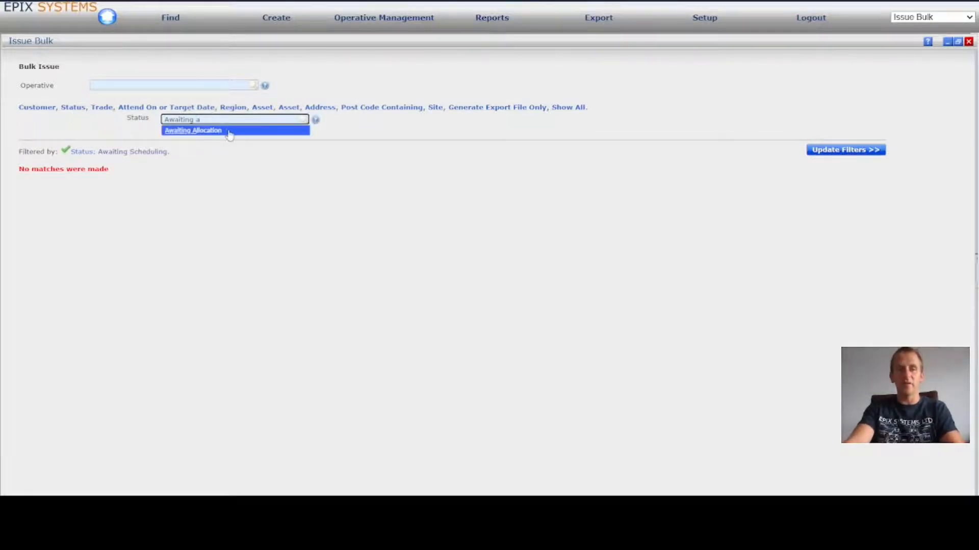
{"action": "left_click", "coordinate": [229, 131]}
{"action": "left_click", "coordinate": [861, 151]}
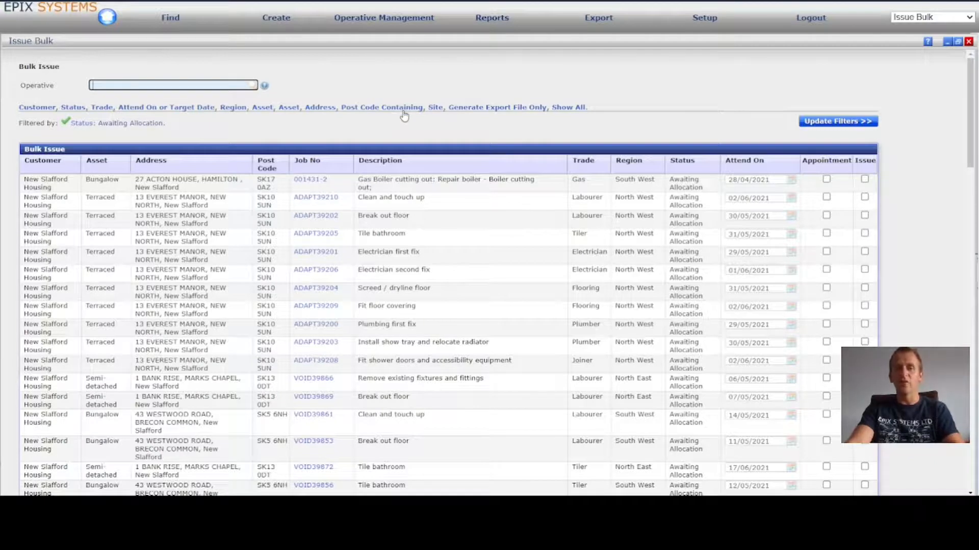
- Add a Trade filter of Electrician to the bulk issue list and apply it, leaving the address filter blank
{"action": "left_click", "coordinate": [320, 108]}
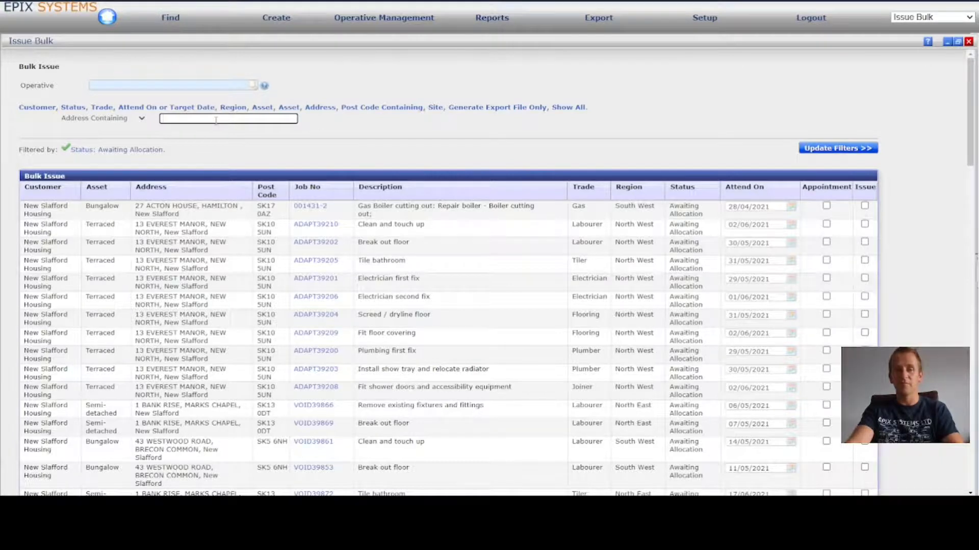
{"action": "left_click", "coordinate": [374, 75]}
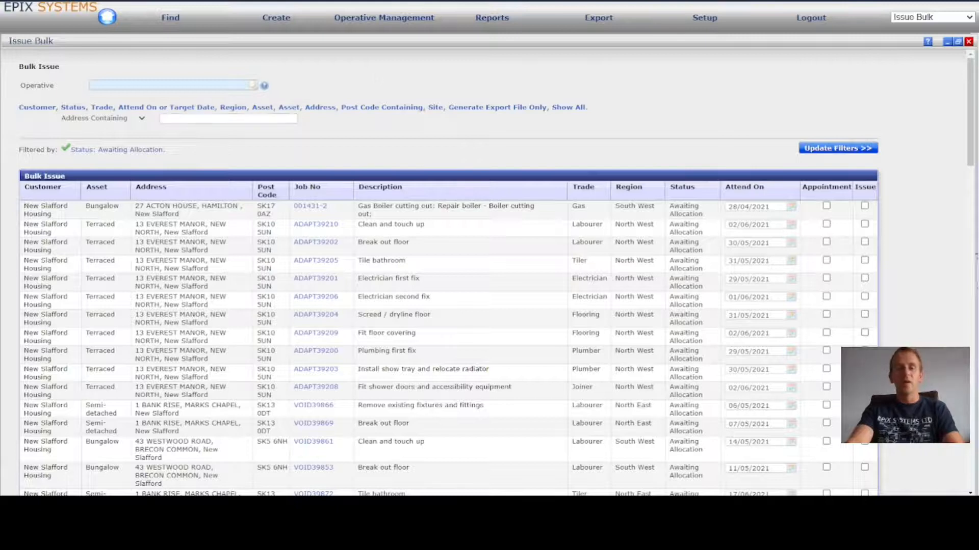
{"action": "left_click", "coordinate": [102, 108]}
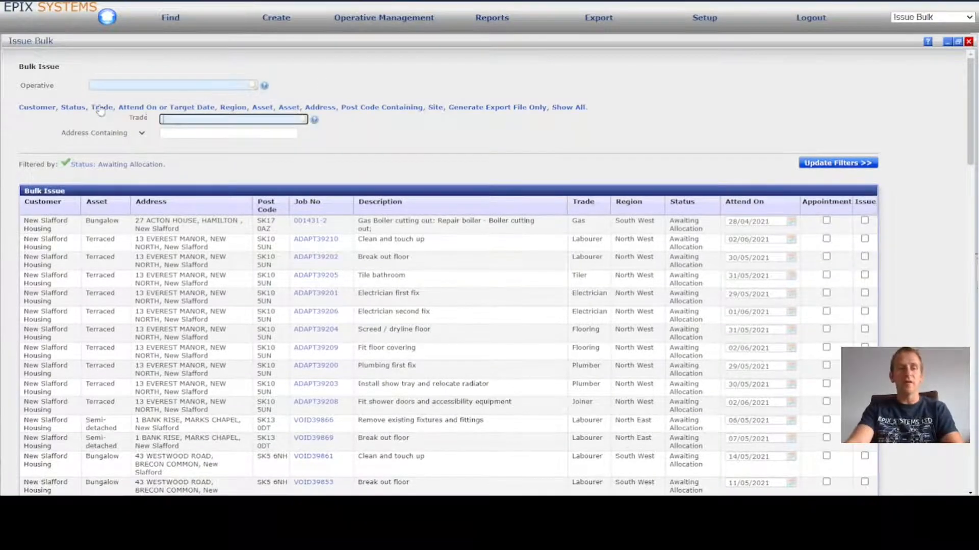
{"action": "type", "text": "ele"}
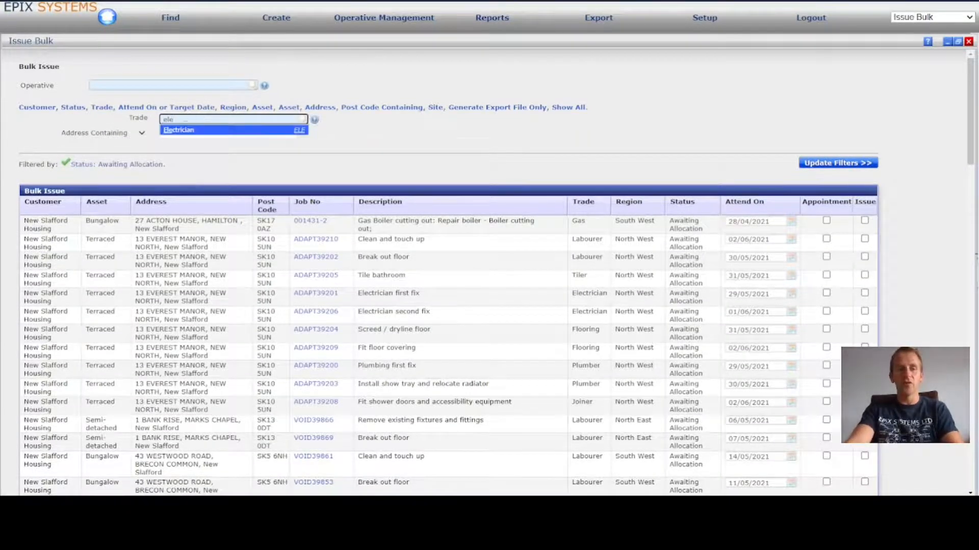
{"action": "left_click", "coordinate": [198, 131]}
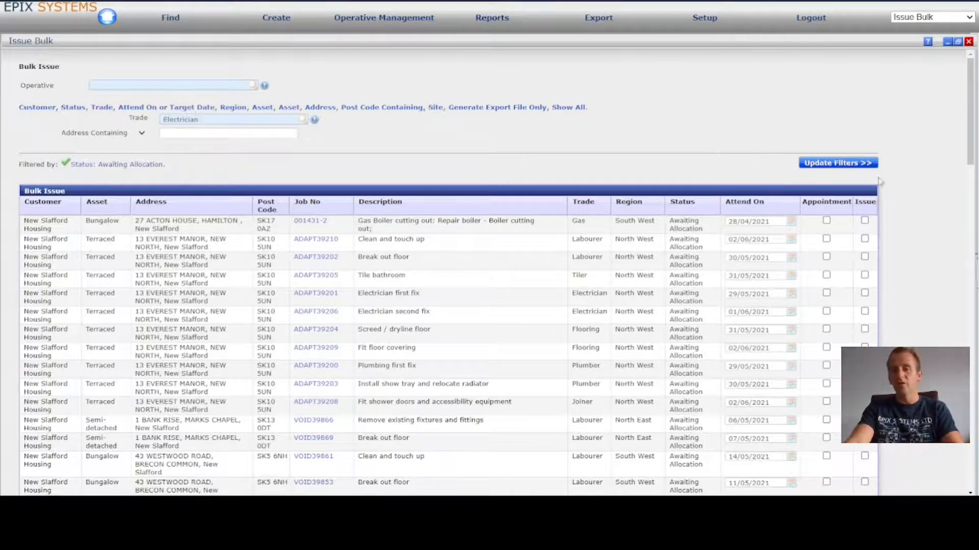
{"action": "left_click", "coordinate": [854, 163]}
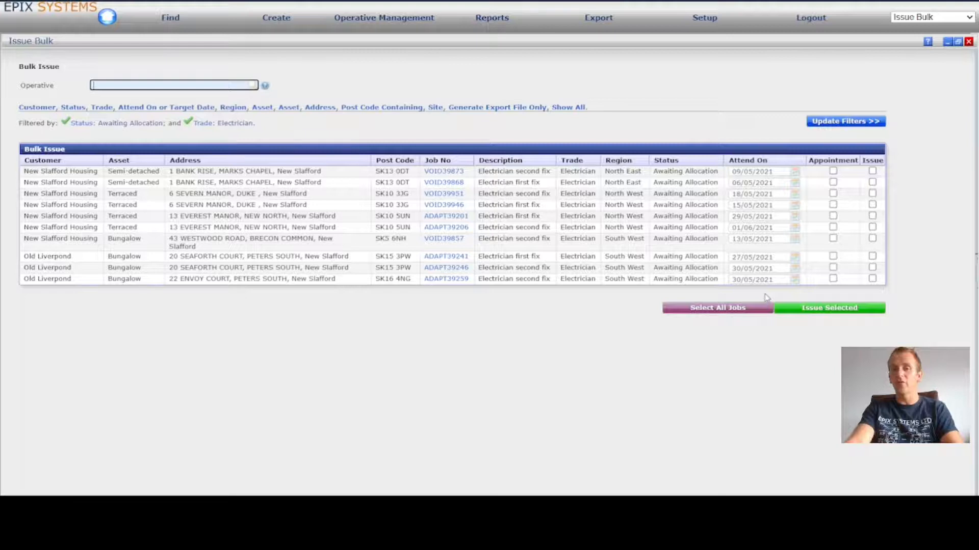
- Open the job sheet of the first listed electrician job, check its target date and close the sheet
{"action": "left_click", "coordinate": [453, 172]}
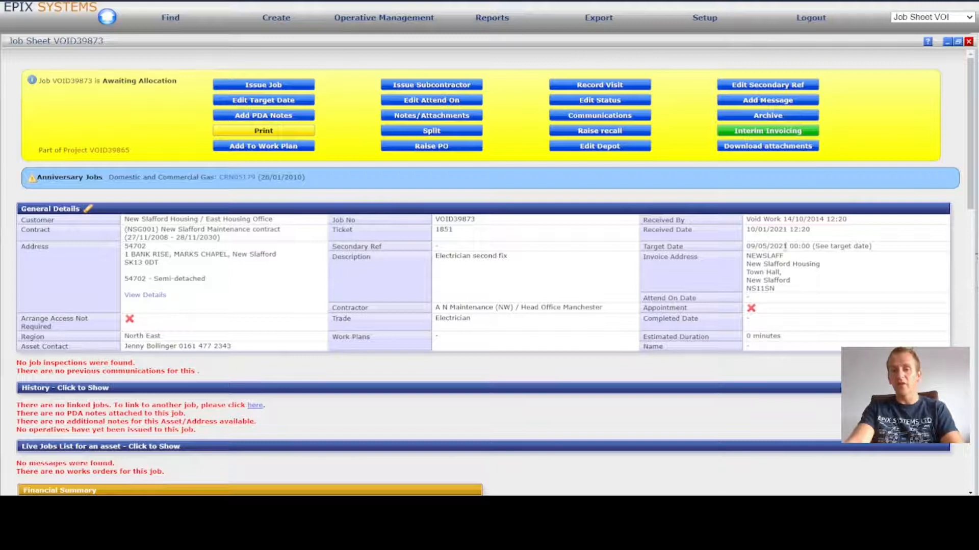
{"action": "left_click_drag", "start_coordinate": [746, 247], "coordinate": [787, 247]}
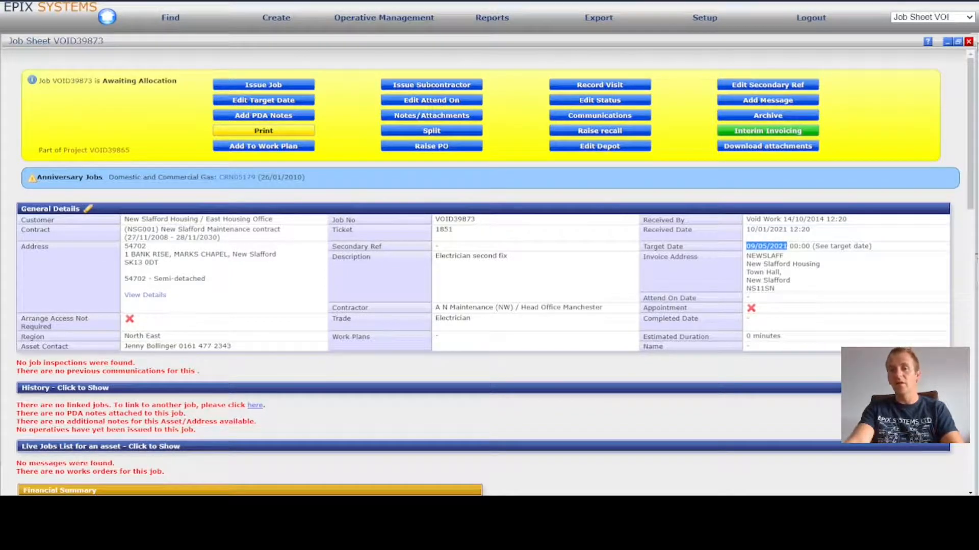
{"action": "left_click", "coordinate": [968, 42]}
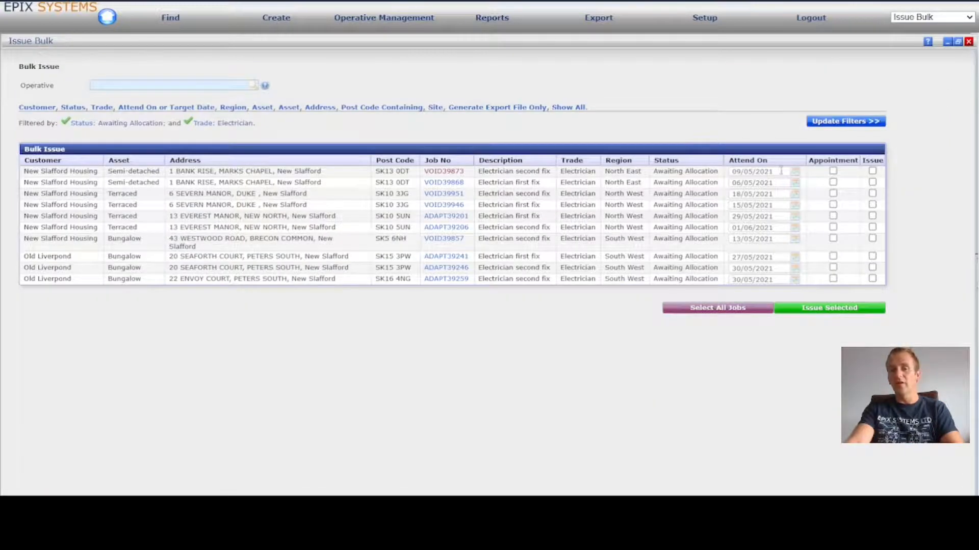
- View the Attend On calendar of the first listed job, and tick and untick its Appointment option
{"action": "left_click", "coordinate": [781, 171]}
{"action": "left_click", "coordinate": [749, 127]}
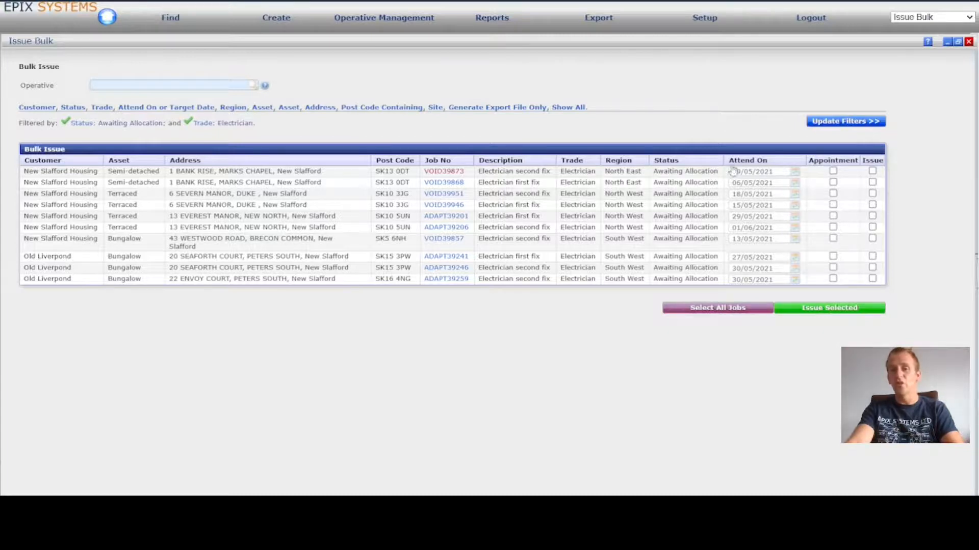
{"action": "left_click", "coordinate": [795, 171]}
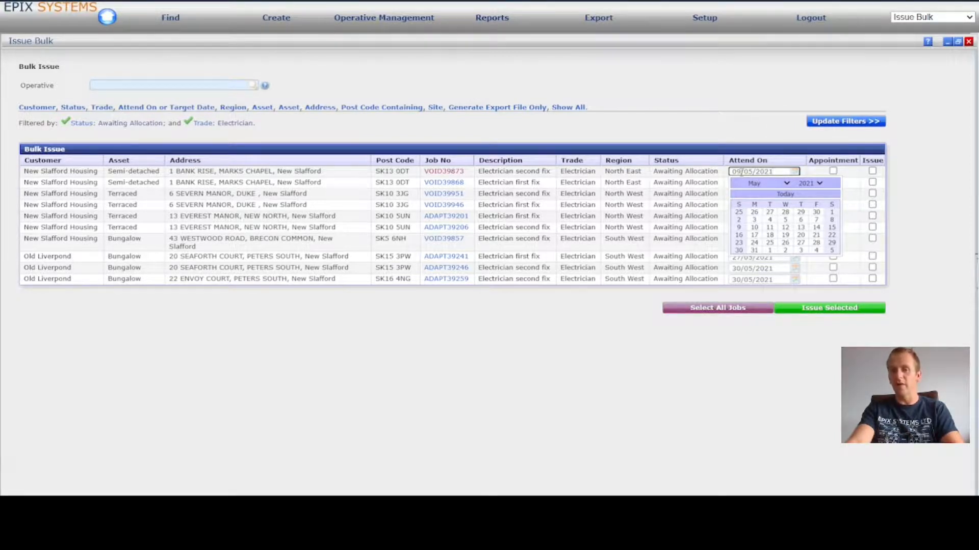
{"action": "left_click", "coordinate": [735, 121]}
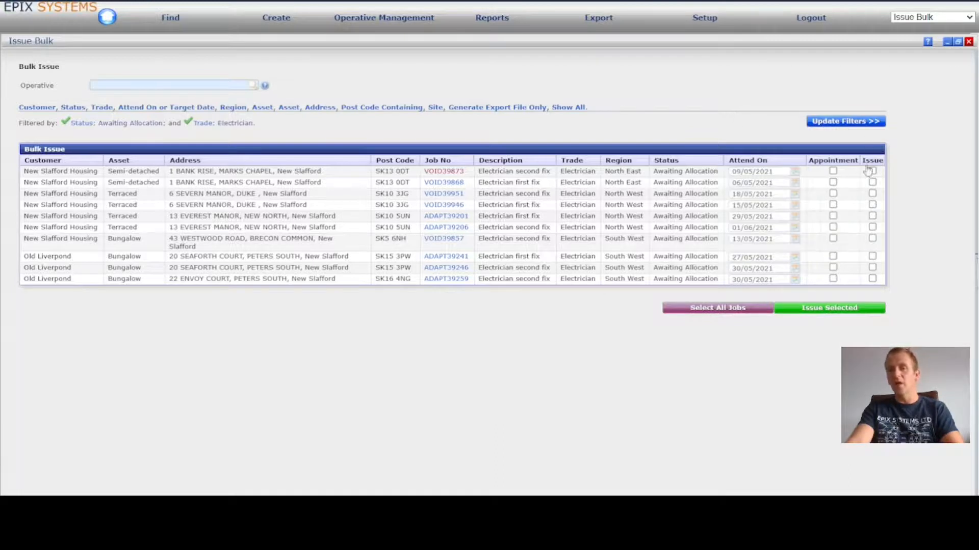
{"action": "left_click", "coordinate": [833, 171]}
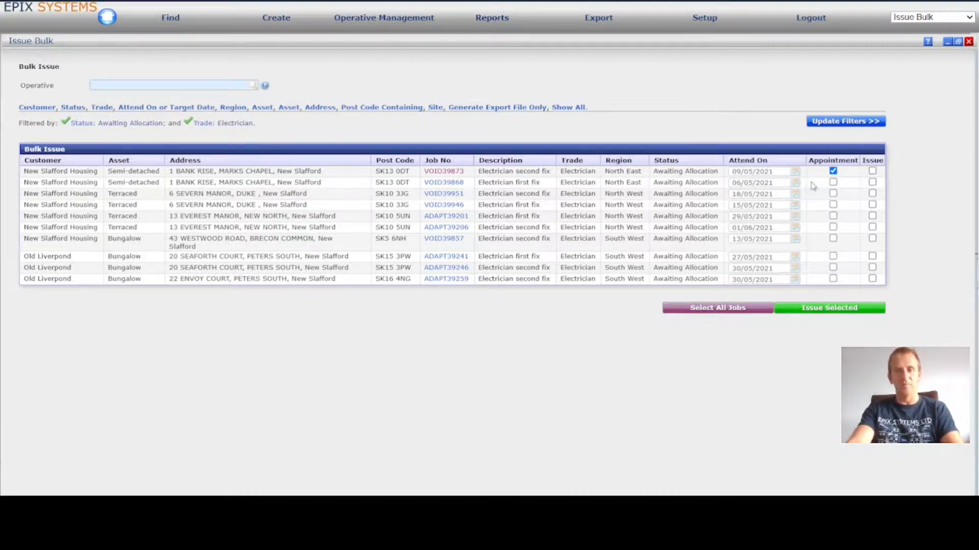
{"action": "left_click", "coordinate": [832, 171]}
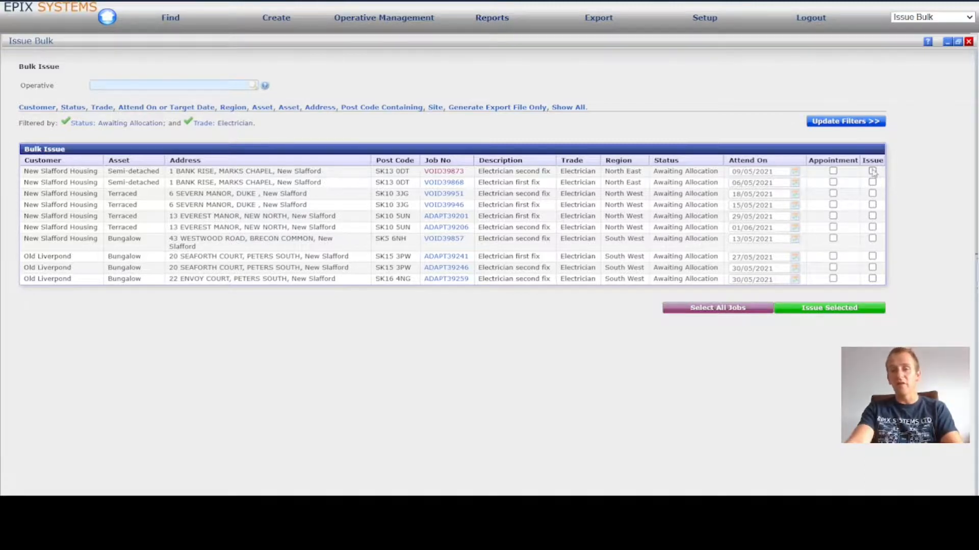
- Mark all listed electrician jobs for issue and flag the two dated 29/05/2021 and 01/06/2021 as appointments
{"action": "left_click", "coordinate": [872, 172]}
{"action": "left_click", "coordinate": [872, 182]}
{"action": "left_click", "coordinate": [872, 193]}
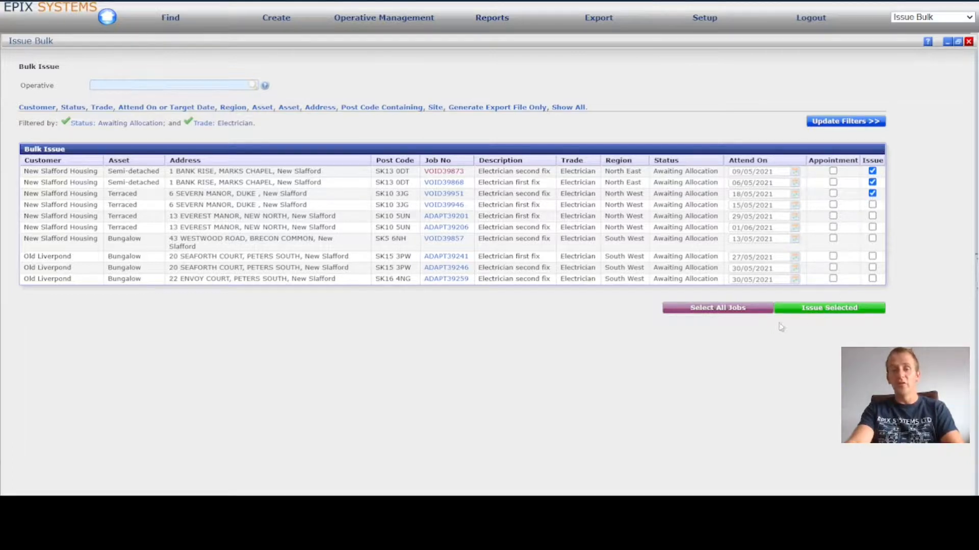
{"action": "left_click", "coordinate": [735, 309]}
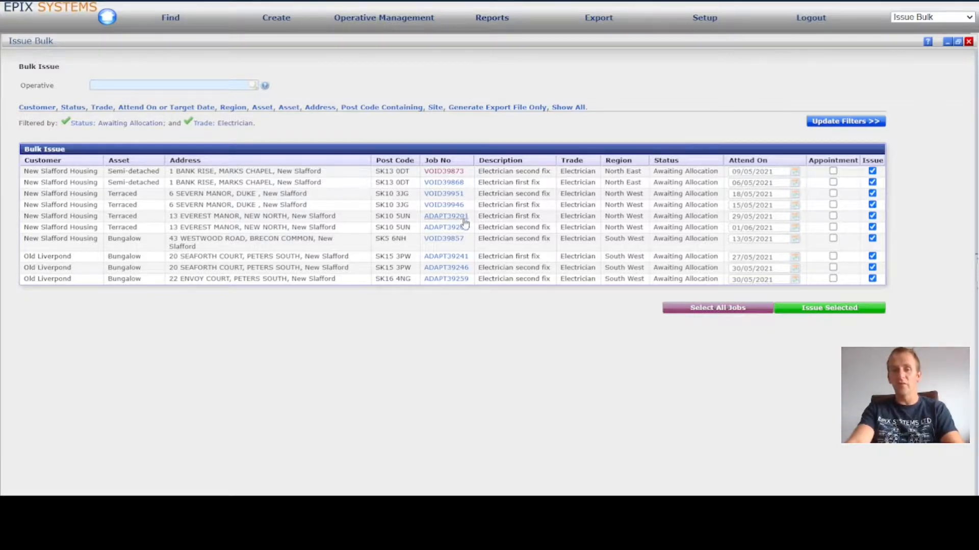
{"action": "left_click", "coordinate": [833, 216]}
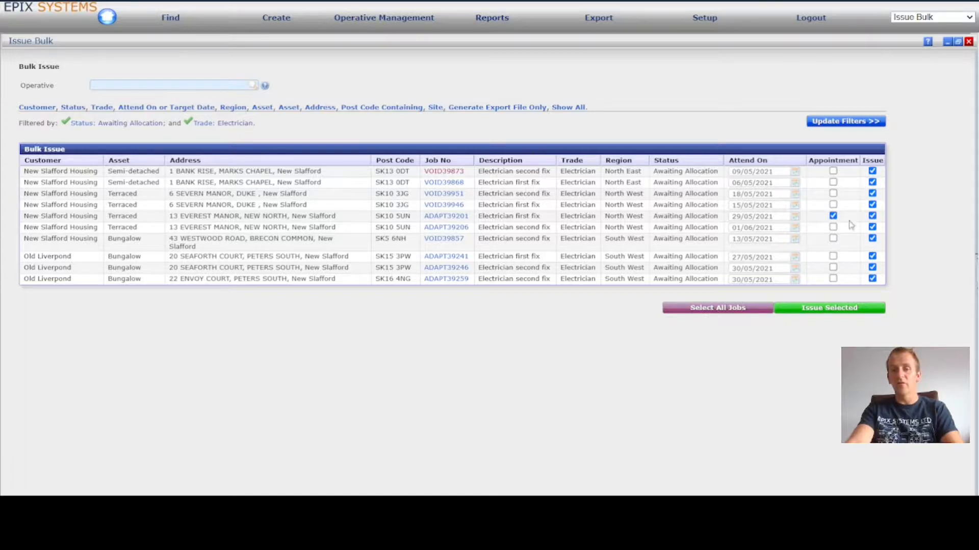
{"action": "left_click", "coordinate": [833, 227]}
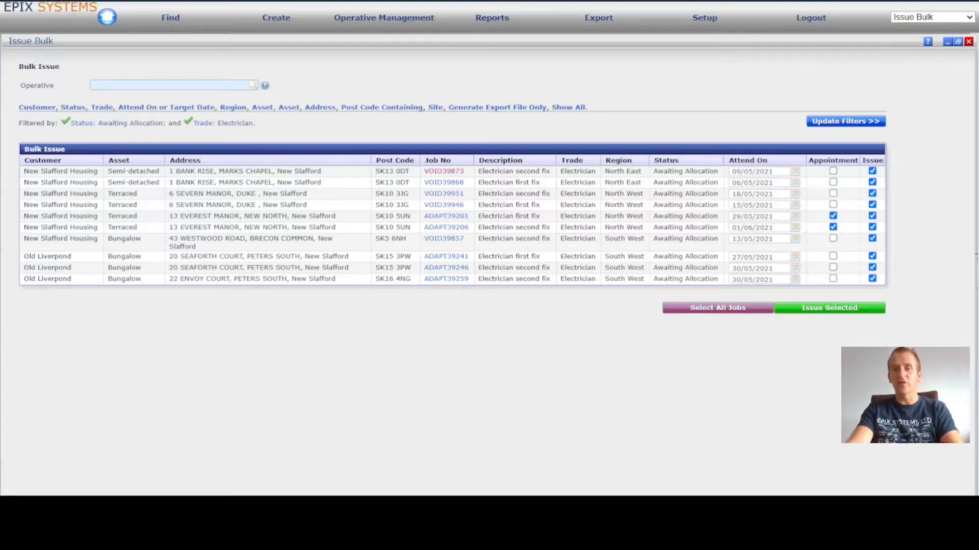
- Choose the operative to receive the jobs and issue all the selected electrician jobs
{"action": "left_click", "coordinate": [112, 83]}
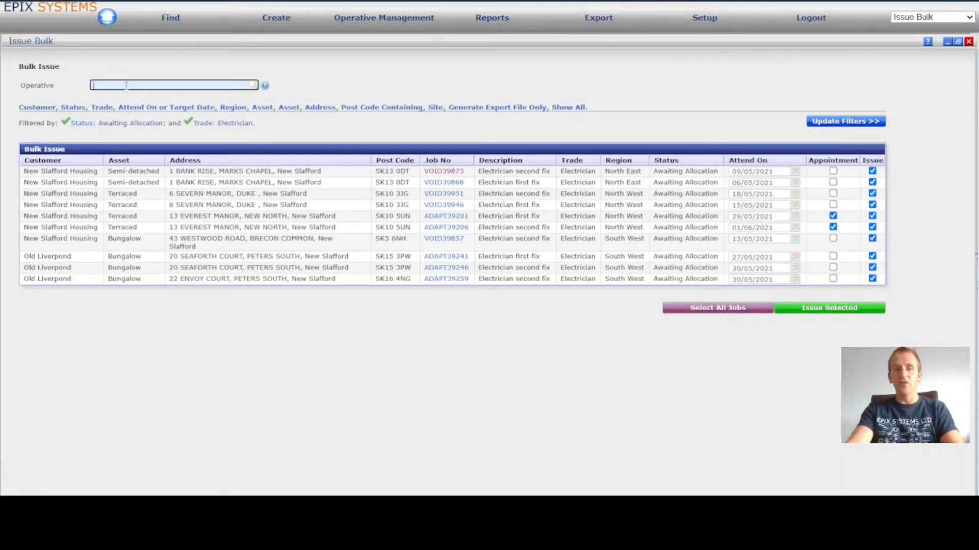
{"action": "type", "text": "mic"}
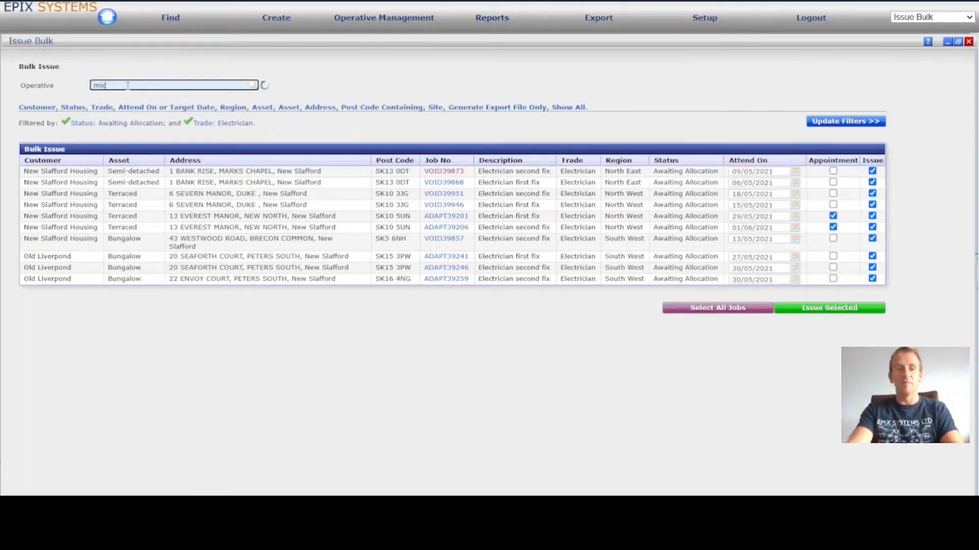
{"action": "left_click", "coordinate": [91, 96]}
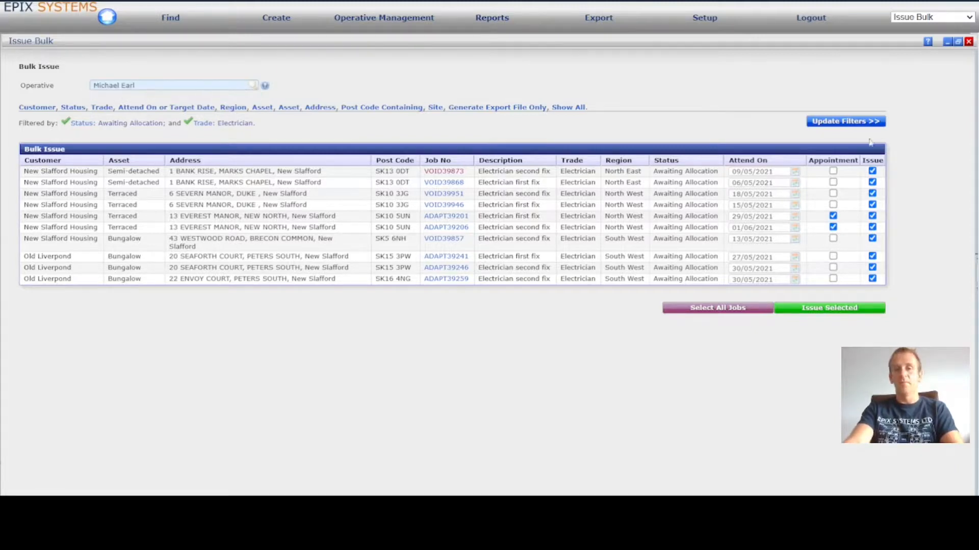
{"action": "left_click", "coordinate": [839, 308]}
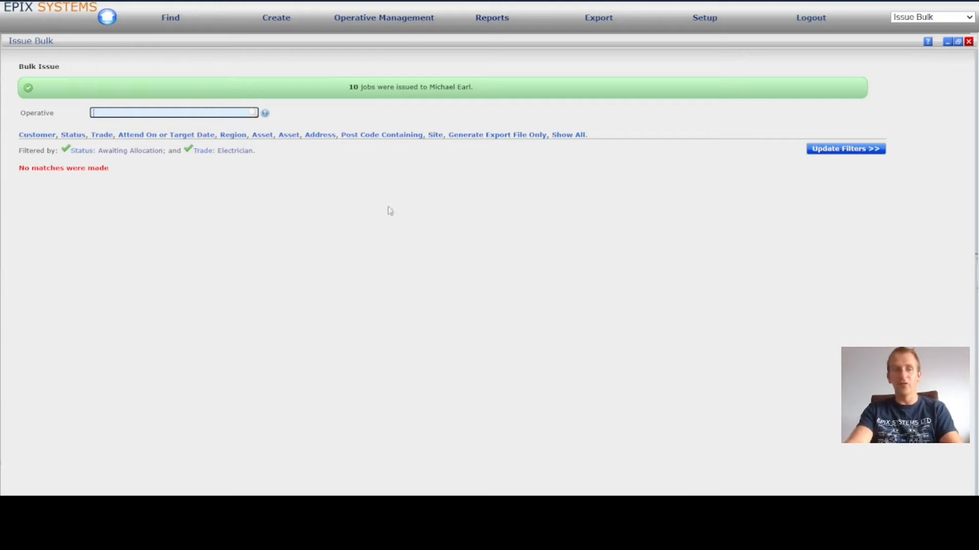
- Remove the Electrician trade filter and refresh the bulk issue list
{"action": "left_click", "coordinate": [237, 153]}
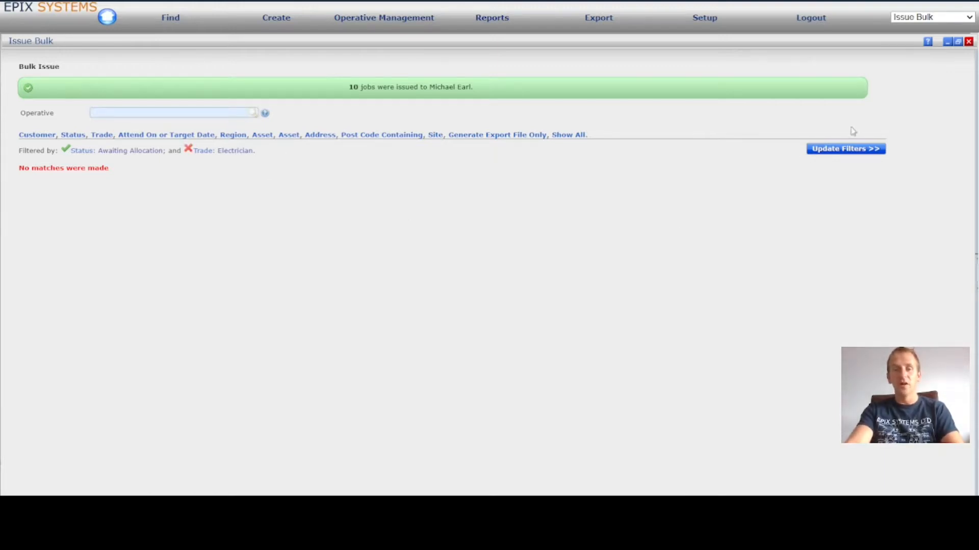
{"action": "left_click", "coordinate": [856, 153]}
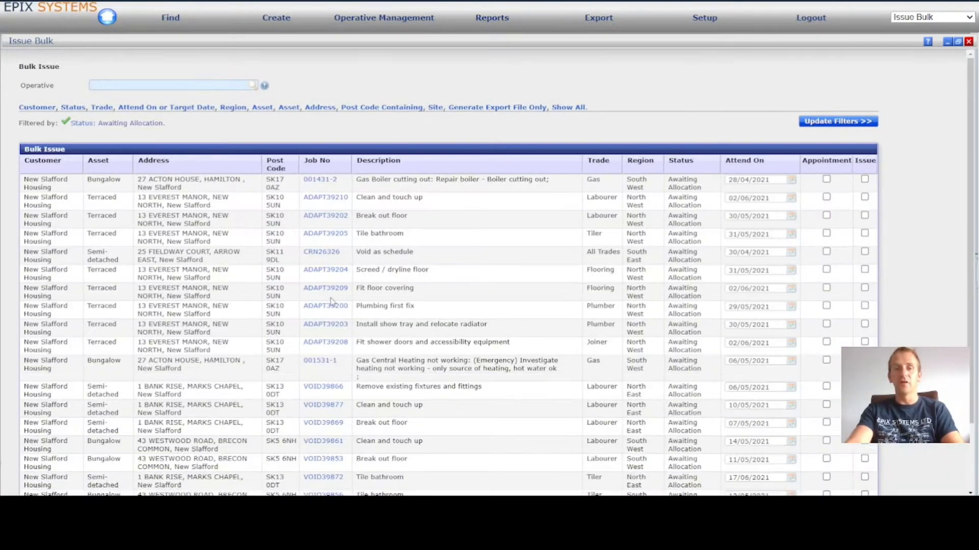